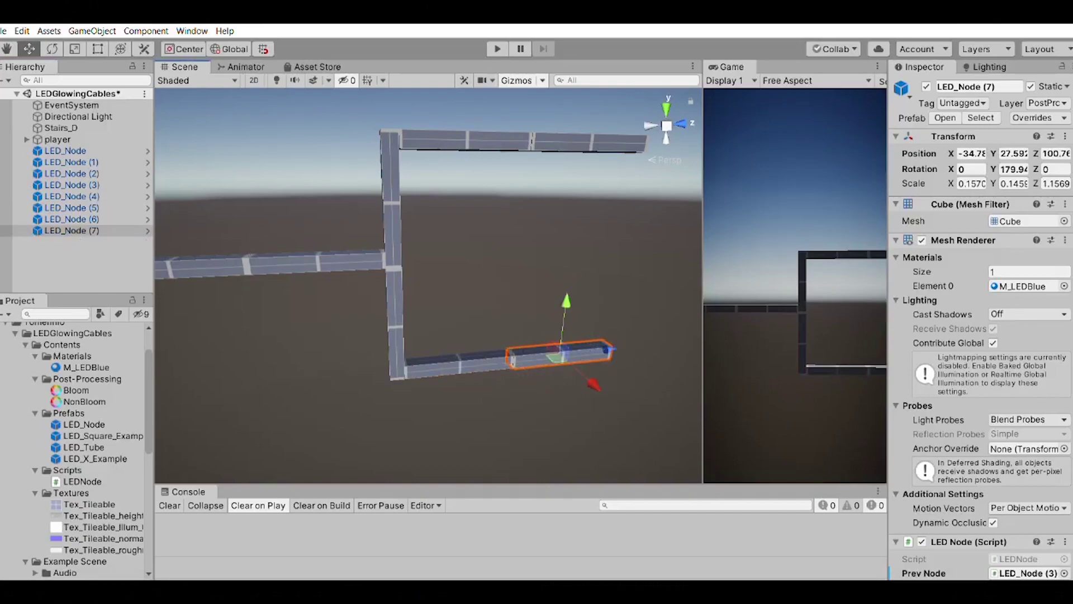
Widen the Game view and play the LEDGlowingCables scene to see the LED cables glow
{"action": "left_click_drag", "start_coordinate": [702, 277], "coordinate": [455, 277]}
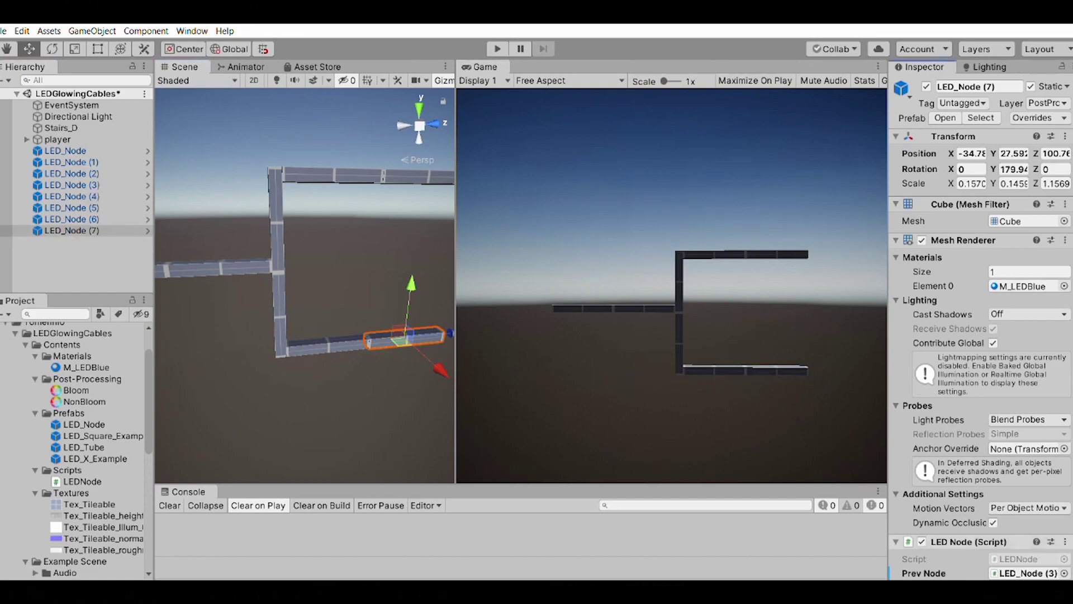
{"action": "scroll", "coordinate": [980, 335], "scroll_direction": "down", "scroll_amount": 3}
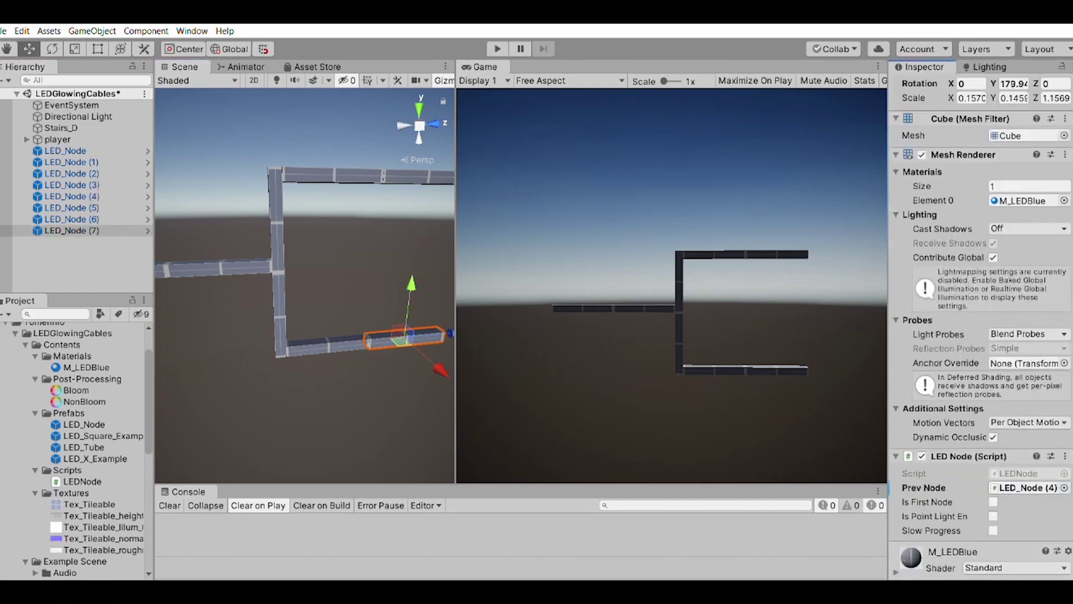
{"action": "key", "text": "ctrl+p"}
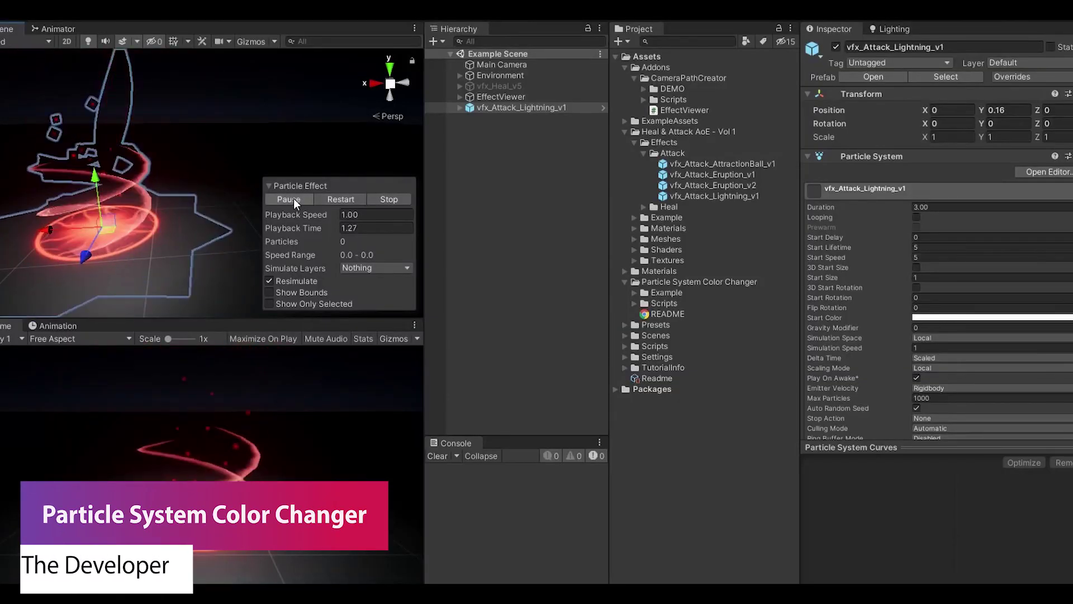
Recolour one Lightning particle part's Start Color and replay the effect preview
{"action": "left_click", "coordinate": [293, 198]}
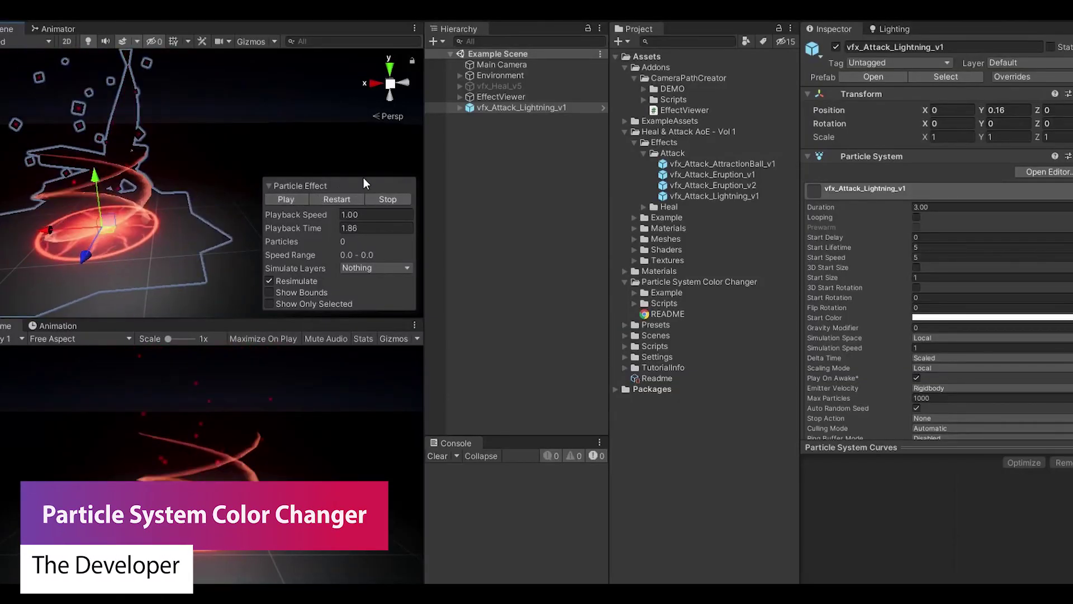
{"action": "left_click", "coordinate": [463, 108]}
{"action": "left_click", "coordinate": [504, 118]}
{"action": "left_click", "coordinate": [964, 317]}
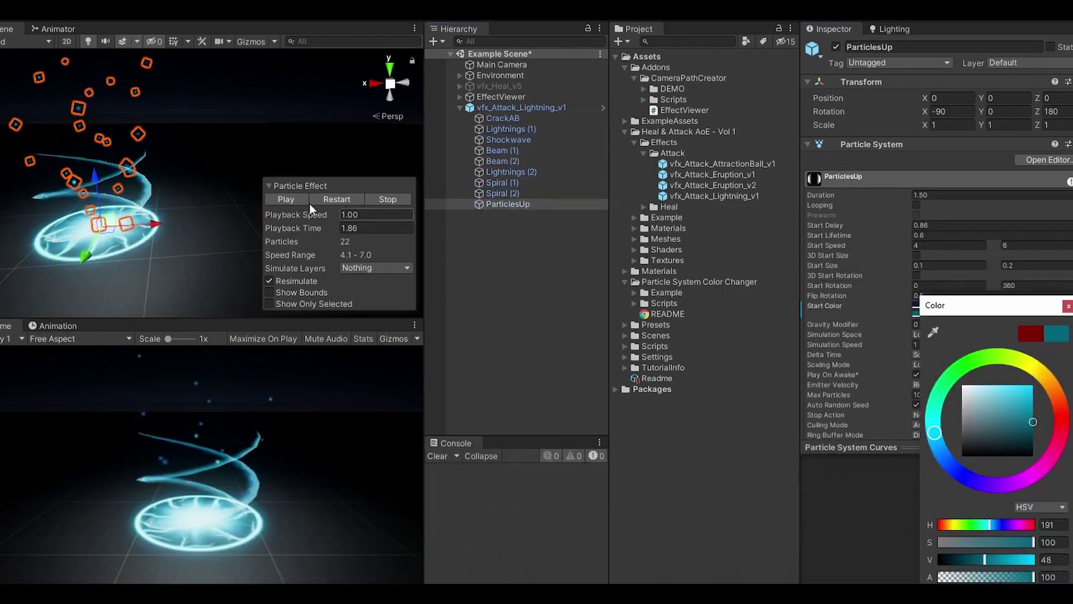
{"action": "left_click", "coordinate": [286, 199]}
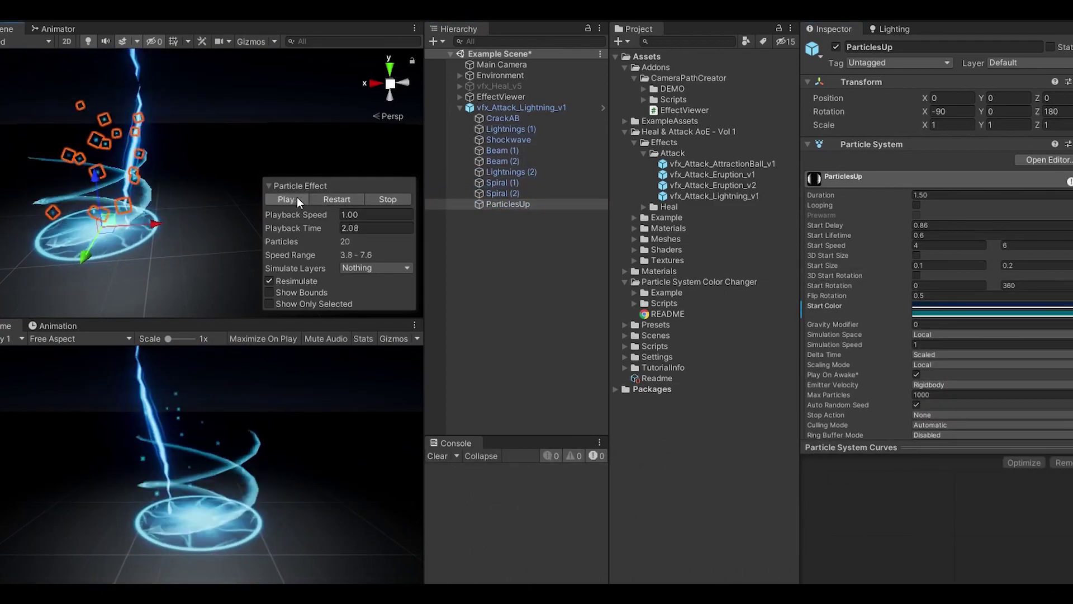
Hide the original Lightning effect and drag a fresh copy into the Hierarchy
{"action": "left_click", "coordinate": [286, 199]}
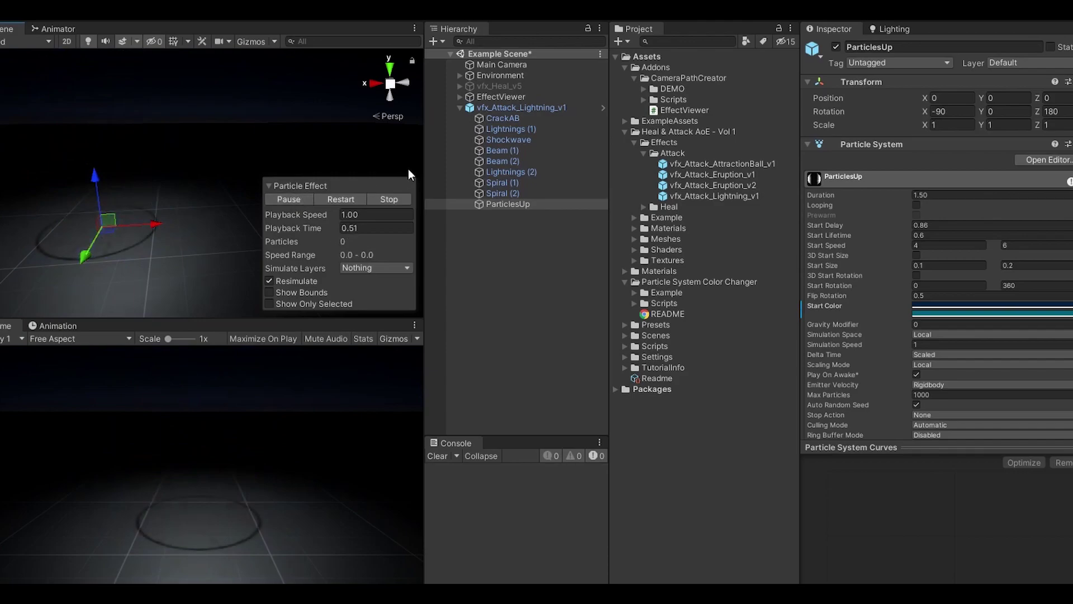
{"action": "left_click", "coordinate": [521, 108]}
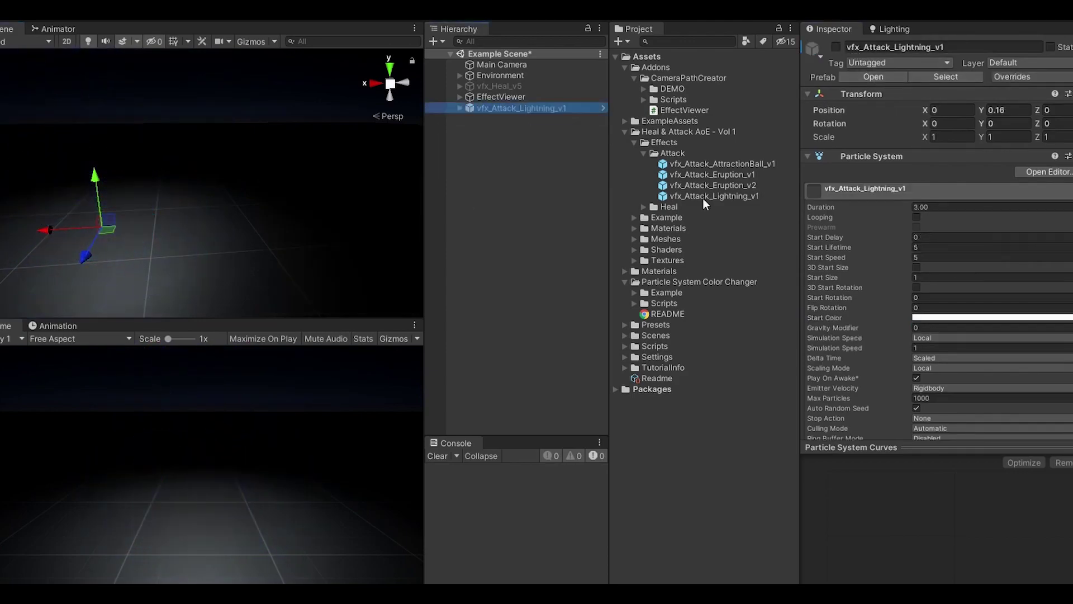
{"action": "left_click_drag", "start_coordinate": [713, 195], "coordinate": [539, 205]}
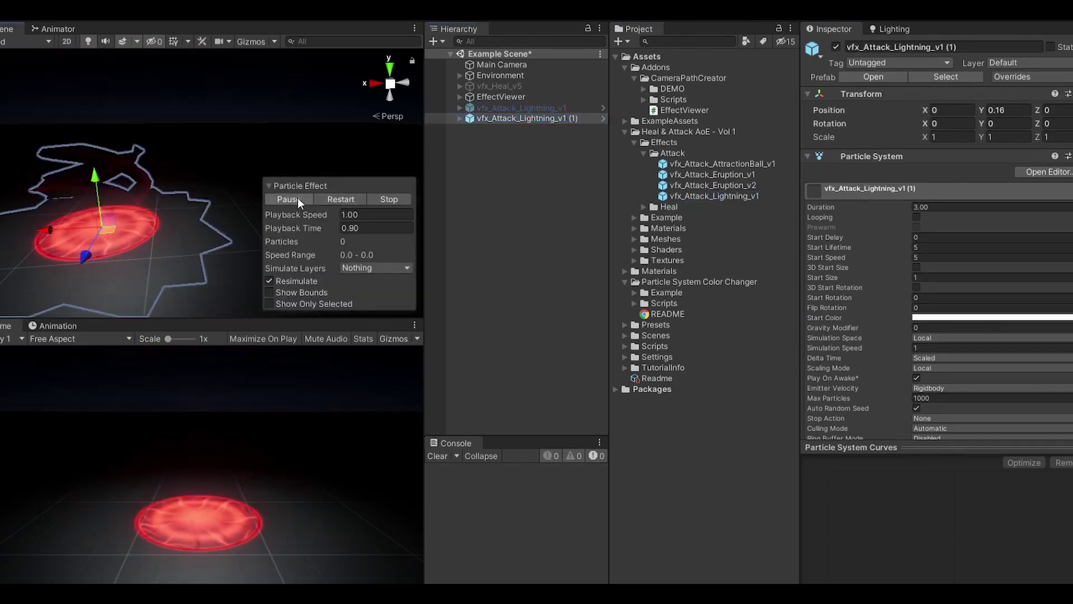
{"action": "scroll", "coordinate": [938, 293], "scroll_direction": "down", "scroll_amount": 5}
Add a PS_Color Changer component to the copy and set its New Color to blue
{"action": "left_click", "coordinate": [946, 422]}
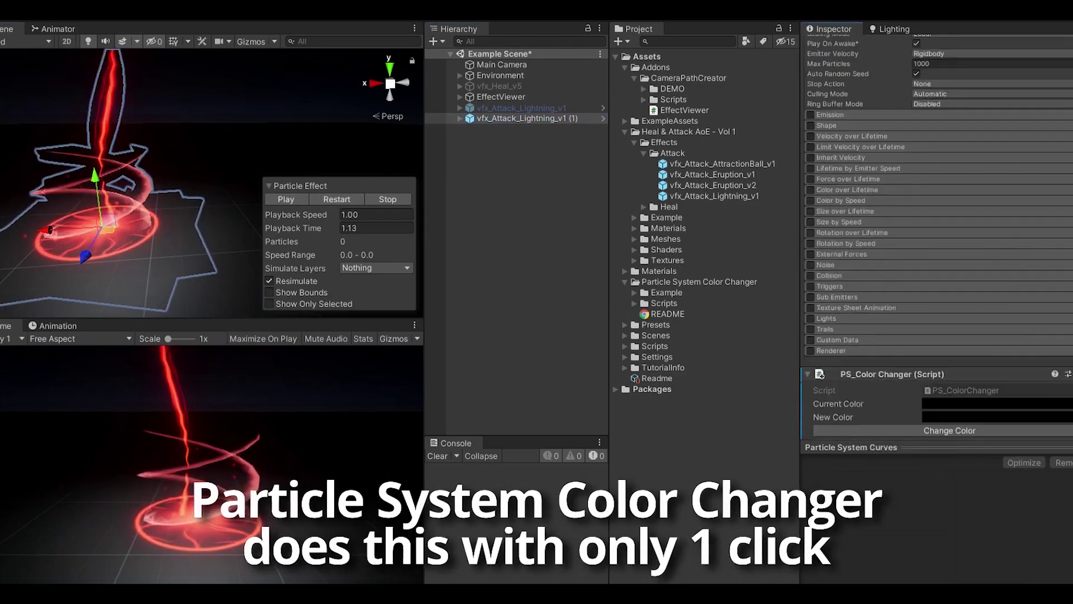
{"action": "left_click", "coordinate": [922, 436]}
{"action": "left_click", "coordinate": [974, 369]}
{"action": "left_click", "coordinate": [1050, 403]}
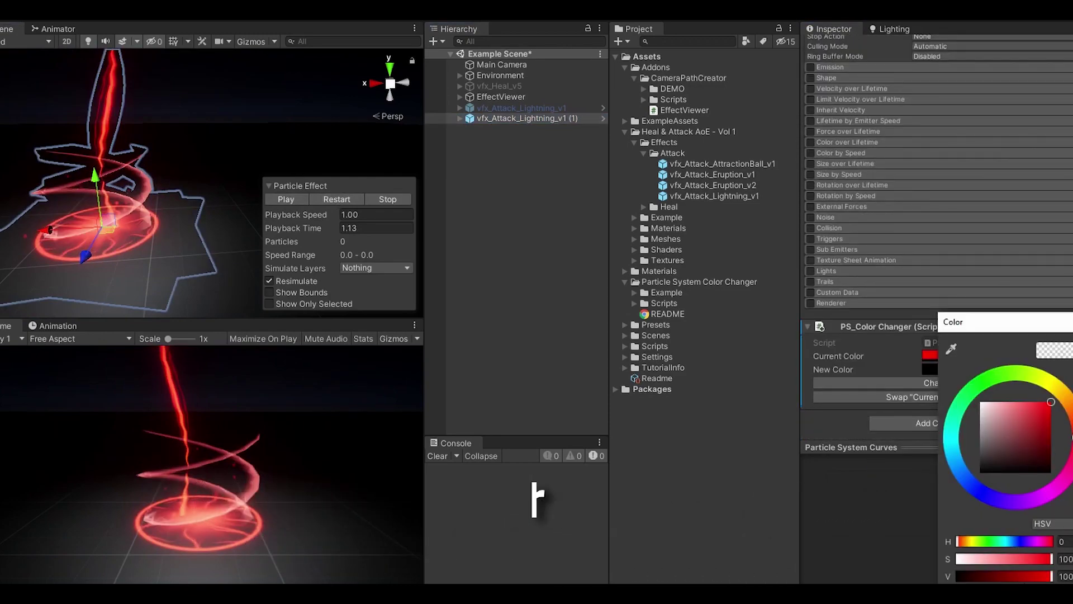